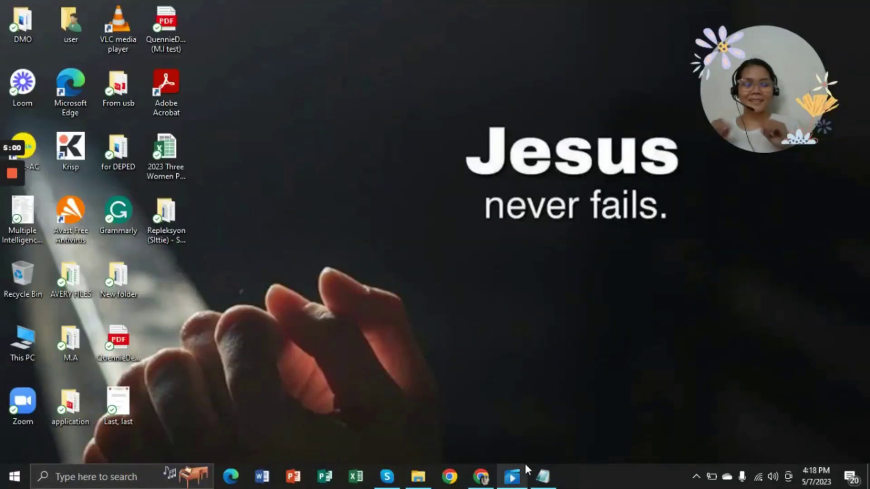
- Bring Chrome back to the front and close the Movies & TV tab
mouse_move(525, 466)
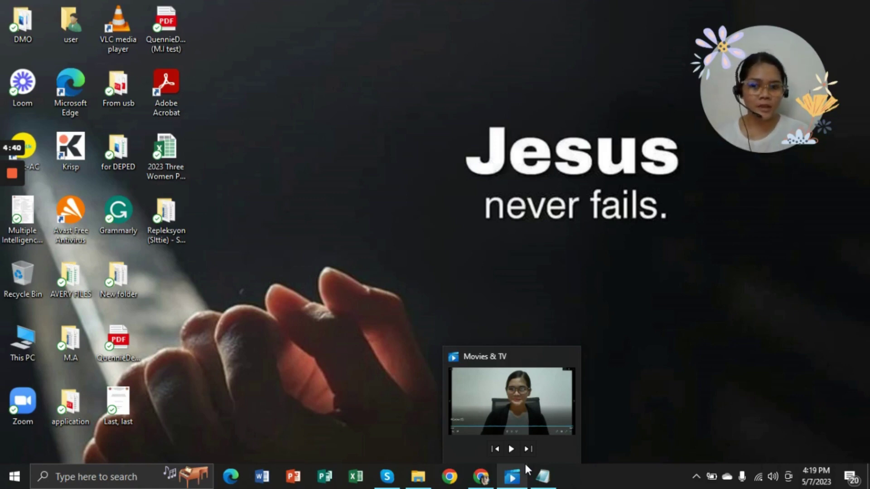
left_click(539, 485)
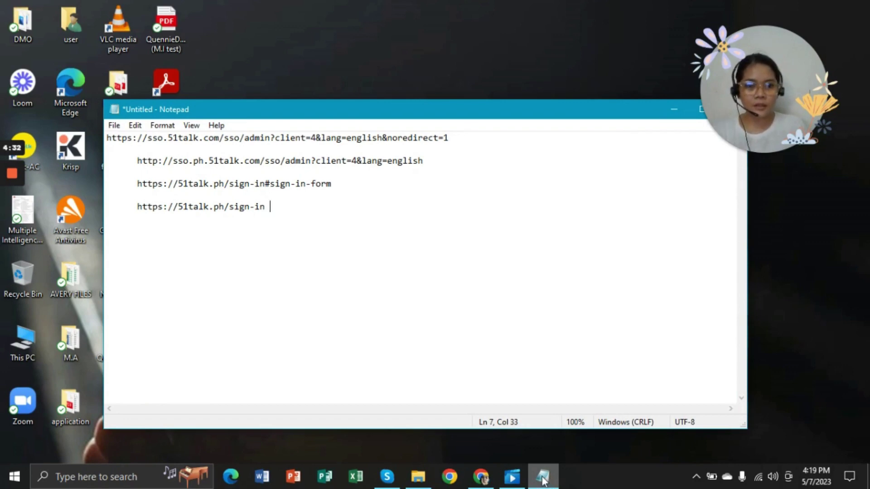
left_click(543, 478)
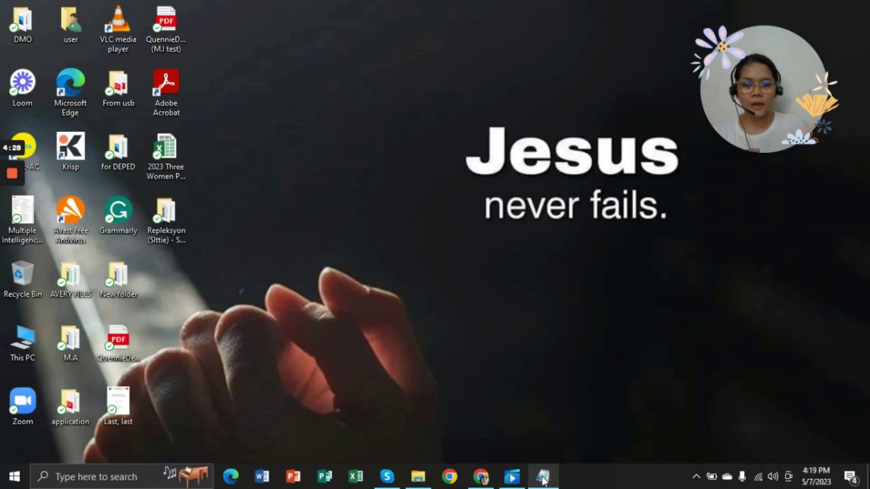
left_click(481, 476)
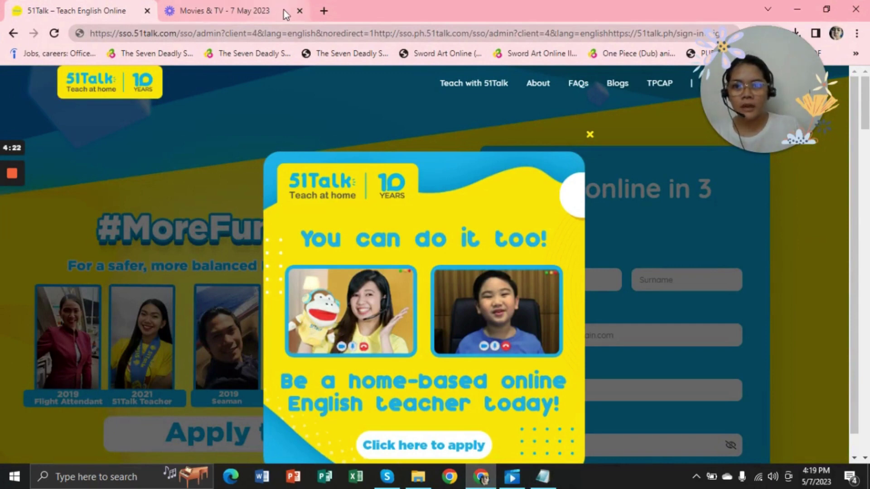
left_click(299, 11)
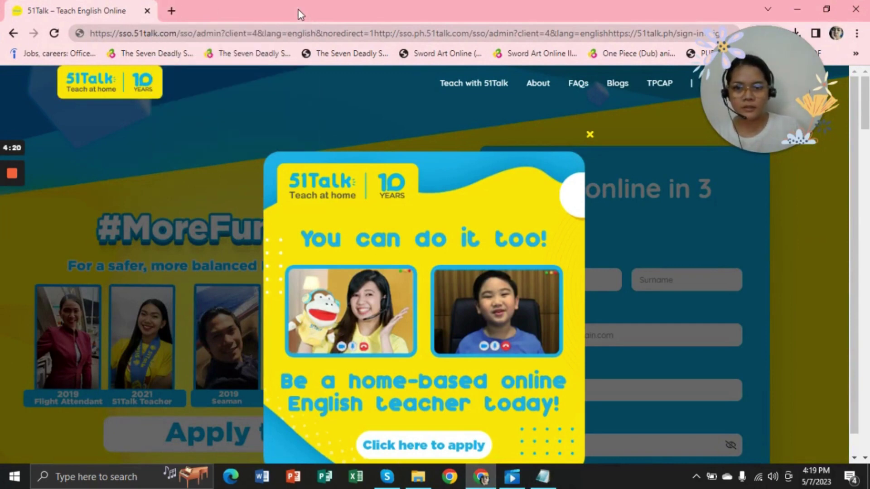
- Load 51talk.ph in the address bar and open its Sign In page
left_click_drag(724, 84, 774, 208)
left_click(589, 33)
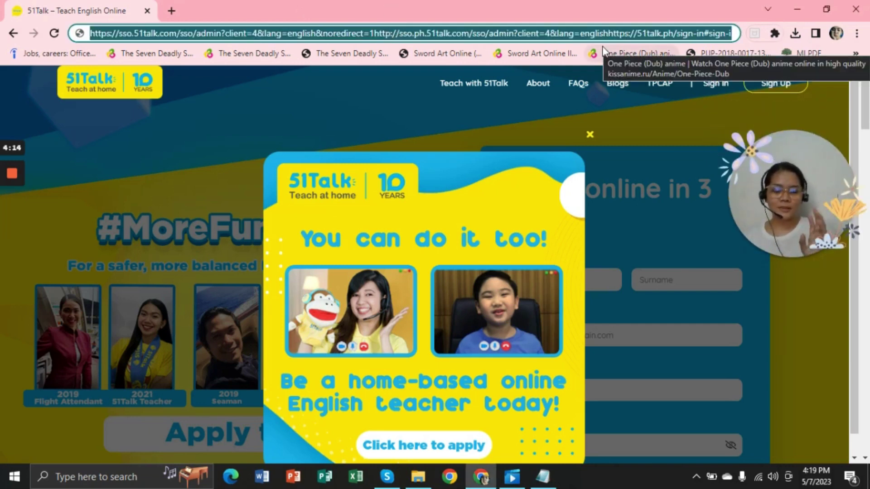
type("51")
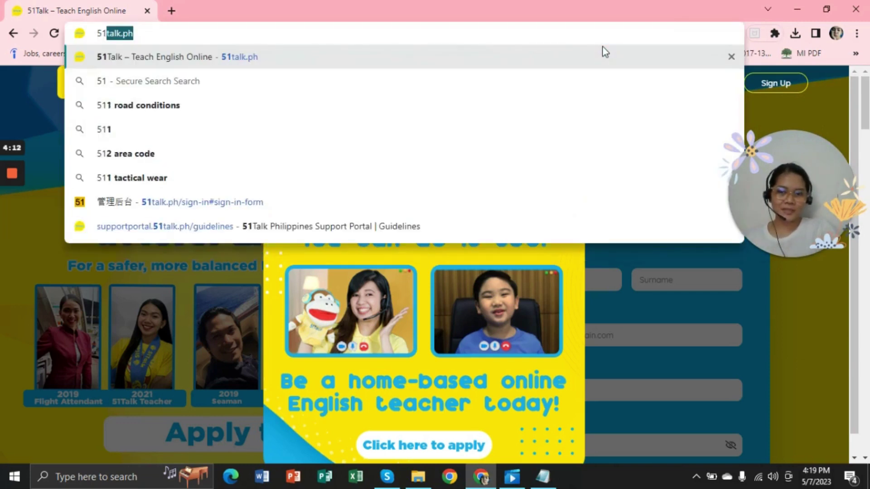
key("Return")
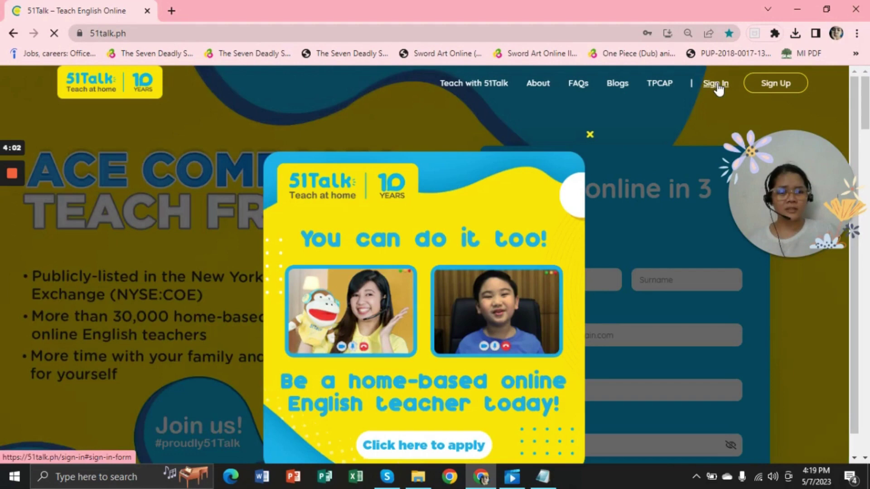
left_click(716, 86)
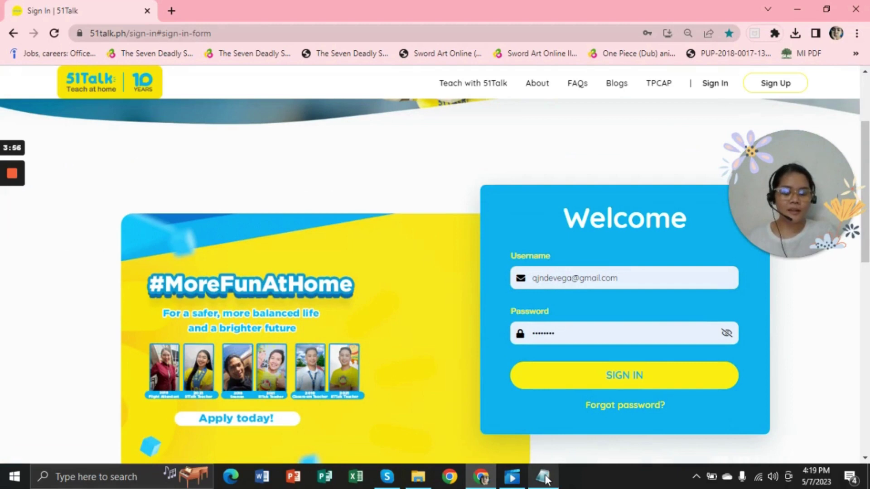
mouse_move(546, 480)
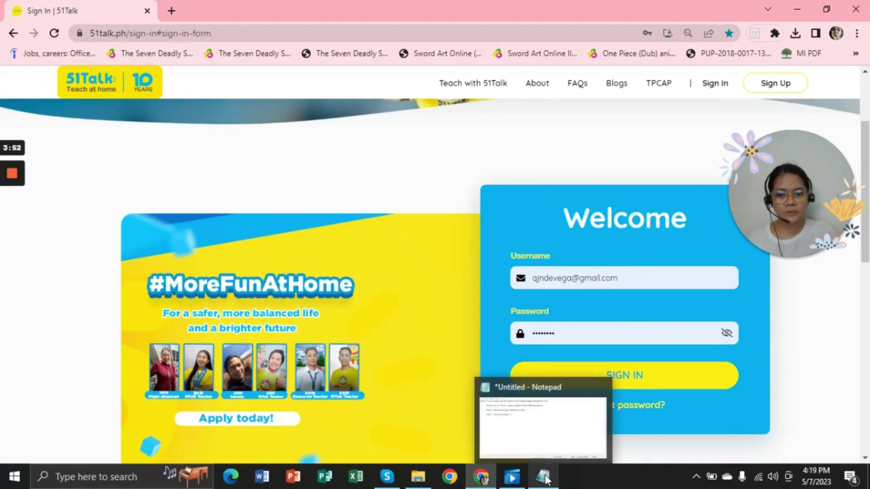
- Bring the Notepad links list forward and select the first sso.51talk.com admin URL
left_click(556, 438)
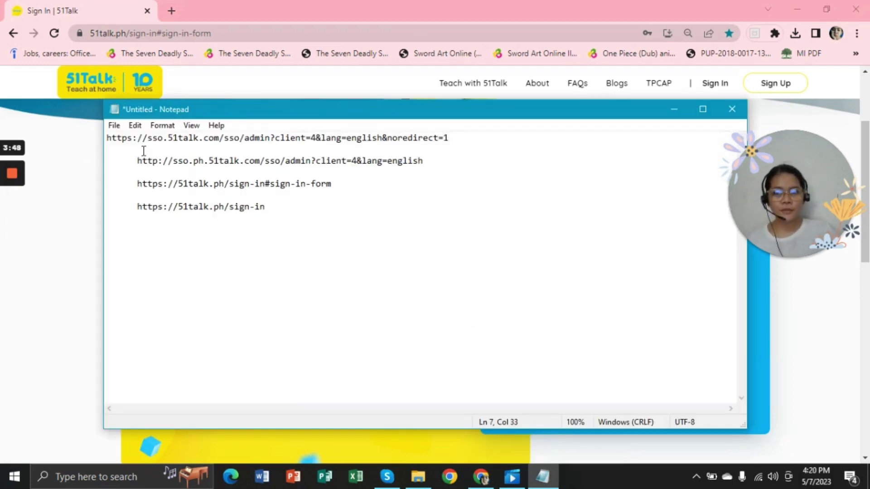
left_click(108, 140)
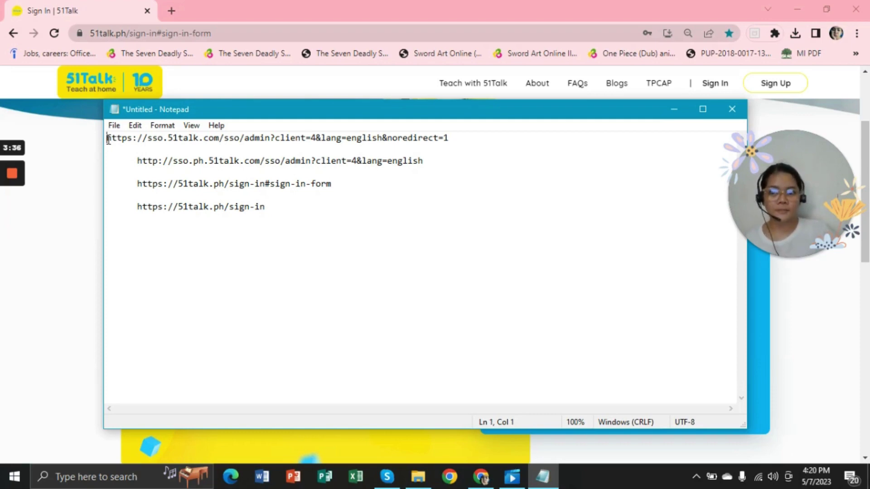
left_click_drag(108, 140, 471, 143)
key("ctrl+c")
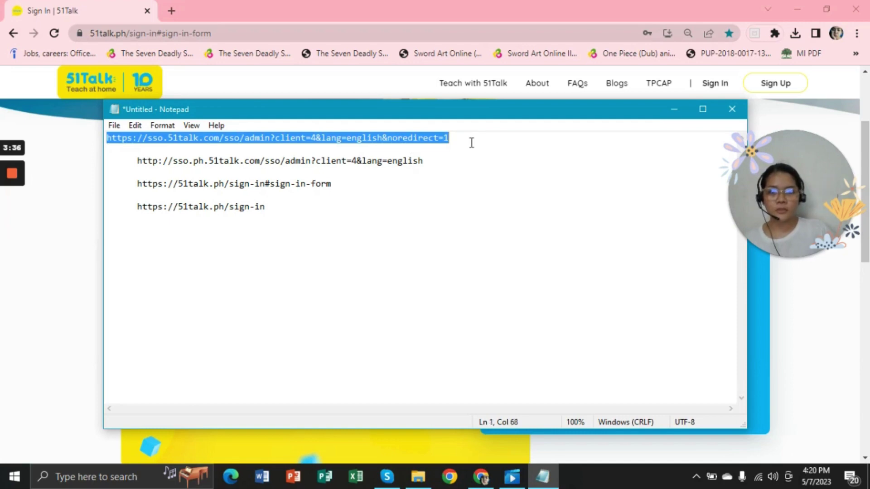
- Load the copied sso.51talk.com link in a new second tab, then add a blank third tab
left_click(173, 12)
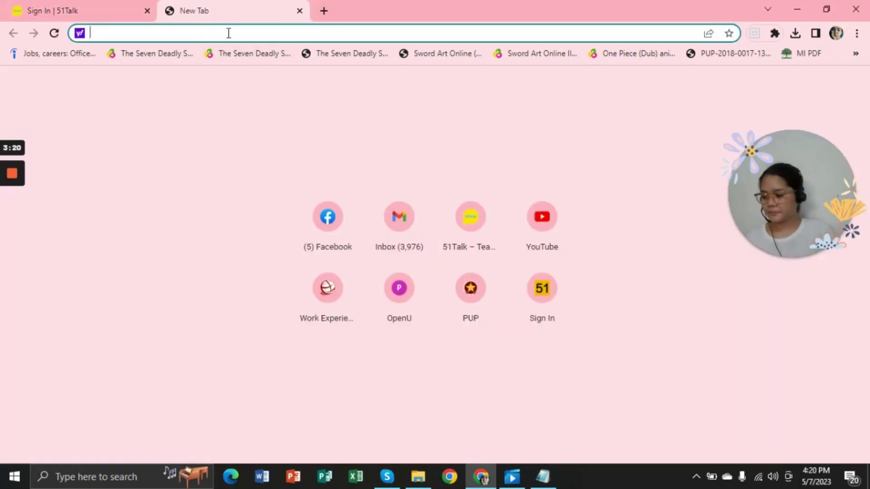
key("ctrl+v")
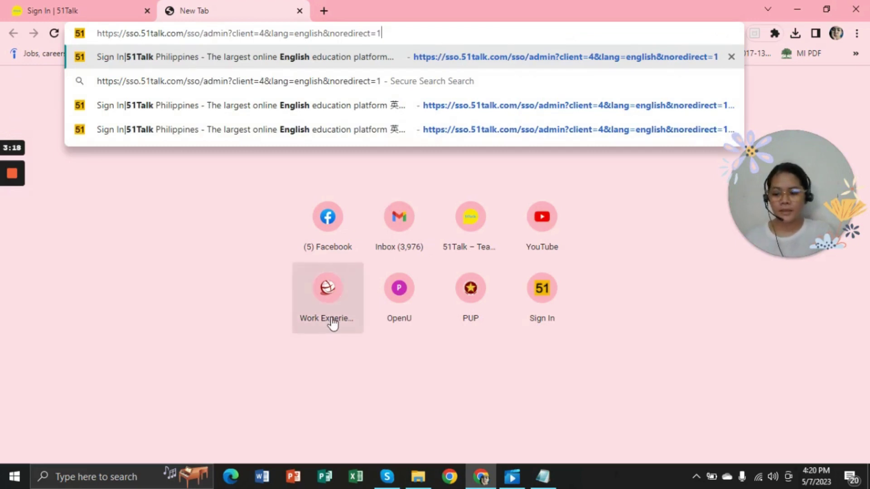
key("Return")
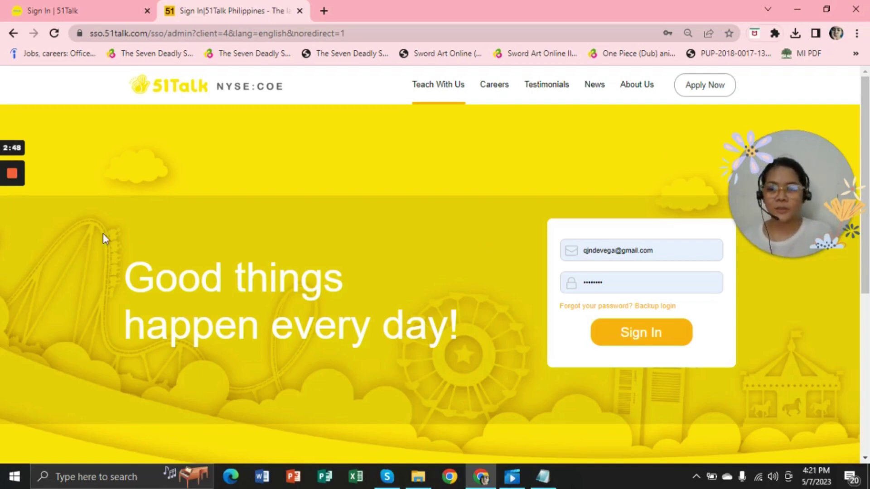
left_click(323, 11)
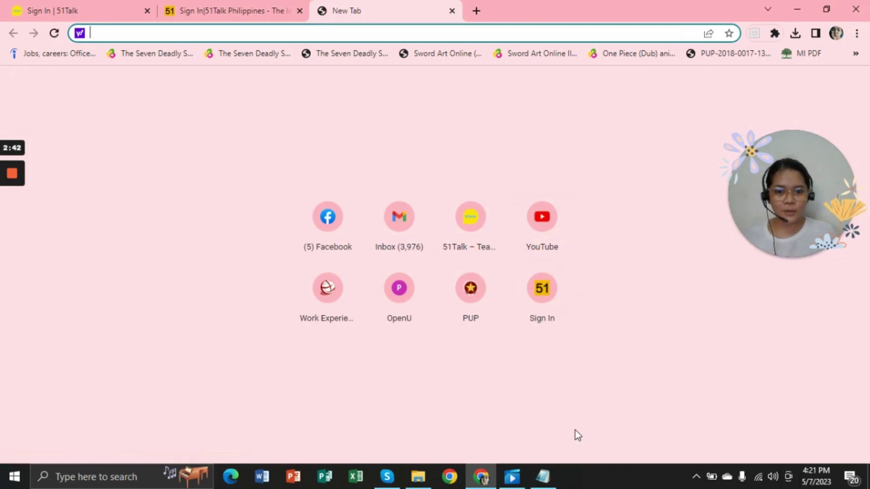
- Copy the second link, sso.ph.51talk.com, from Notepad and load it in the empty third tab
left_click(549, 484)
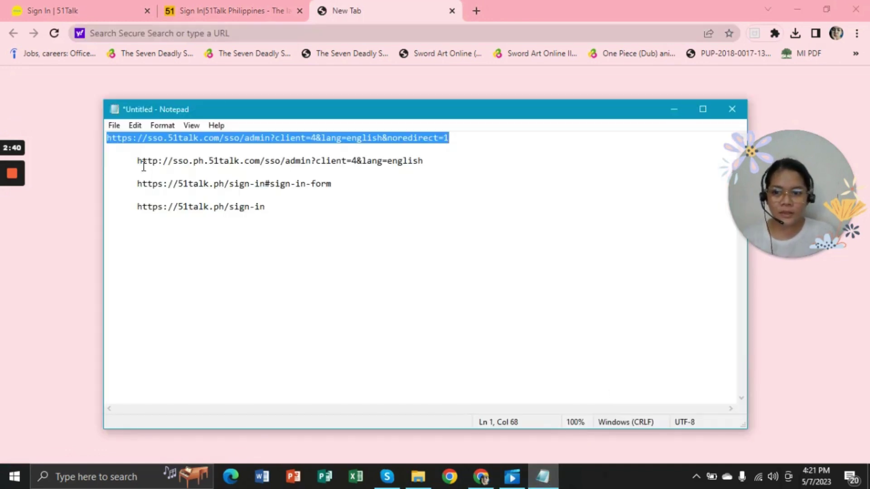
left_click(129, 161)
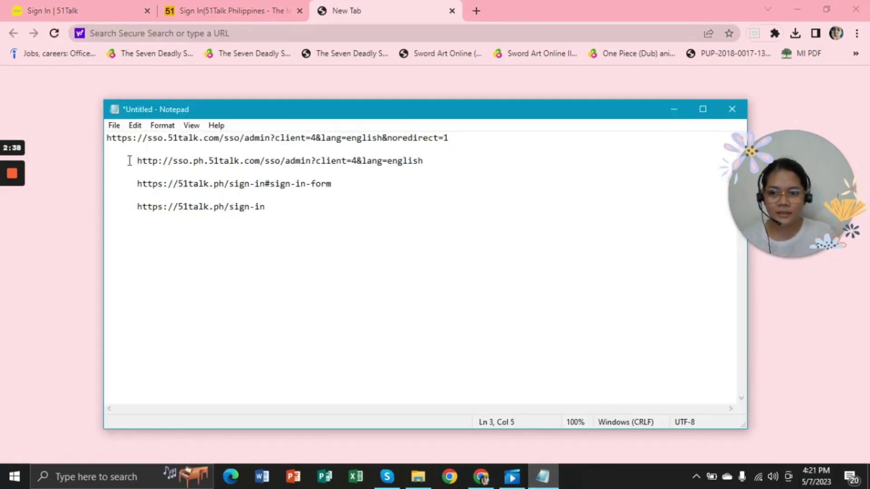
left_click_drag(129, 161, 450, 161)
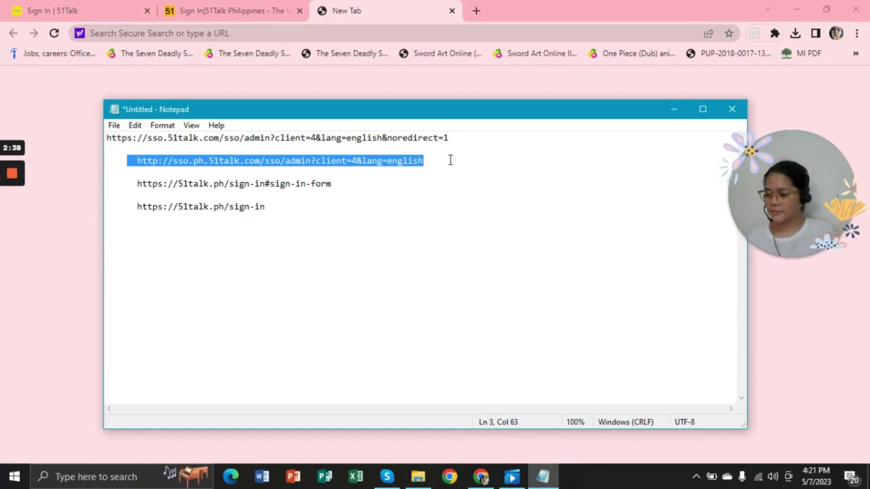
left_click(228, 11)
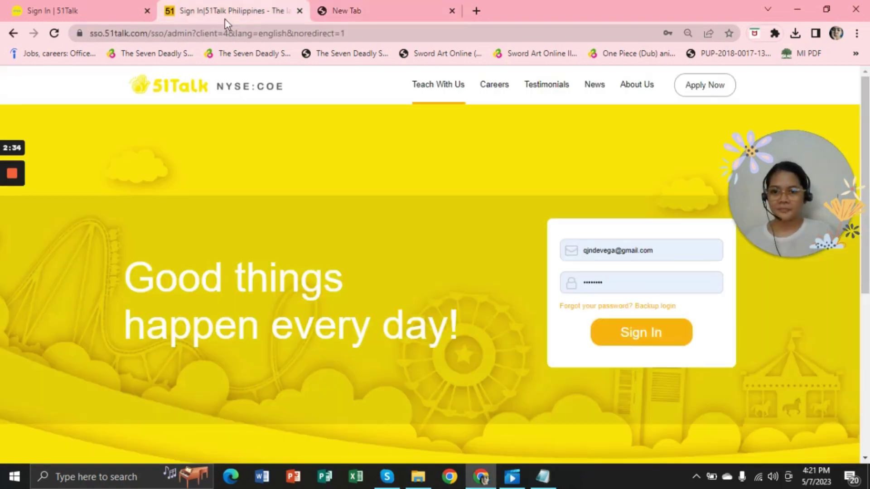
left_click(390, 11)
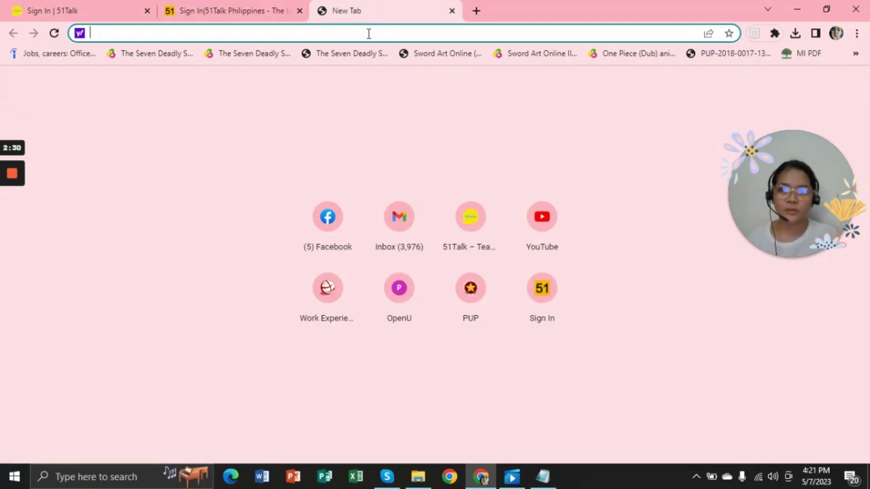
type("http://sso.ph.51talk.com/sso/admin?client=4&lang=english")
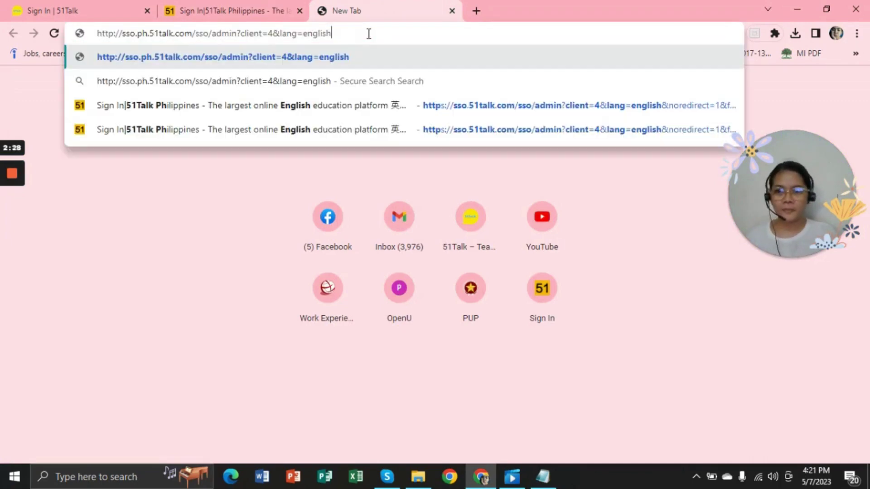
key("Return")
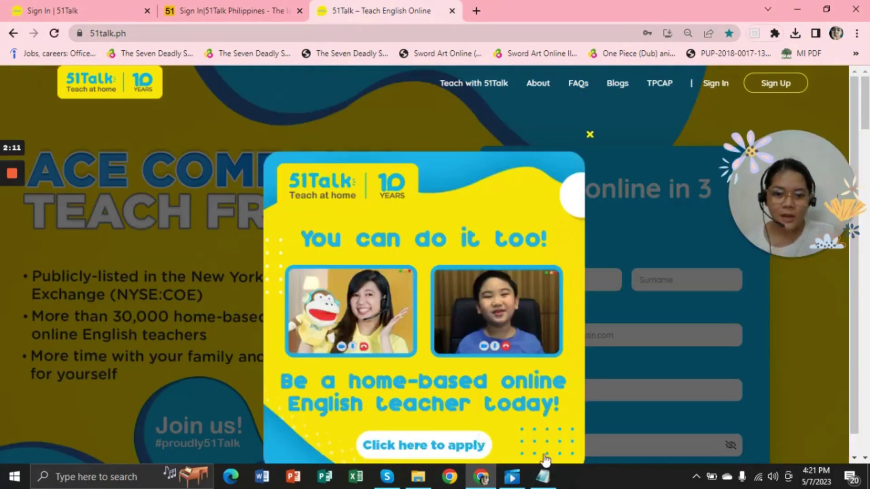
left_click(475, 11)
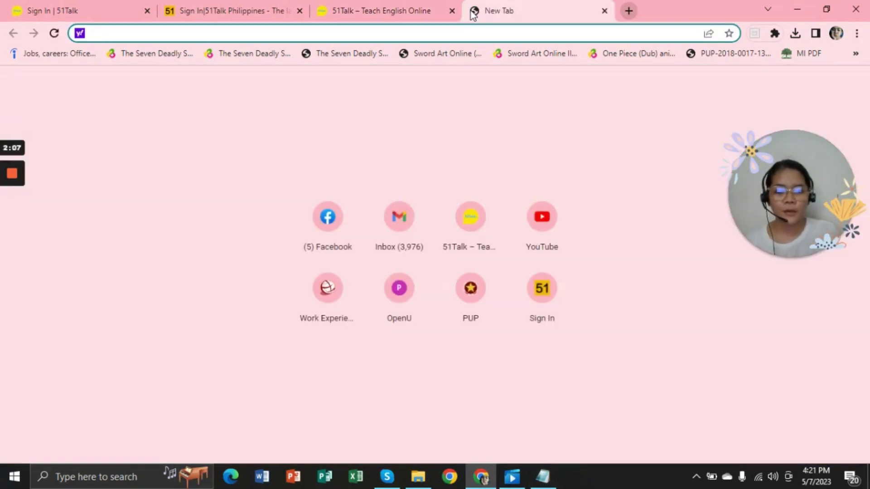
left_click(542, 476)
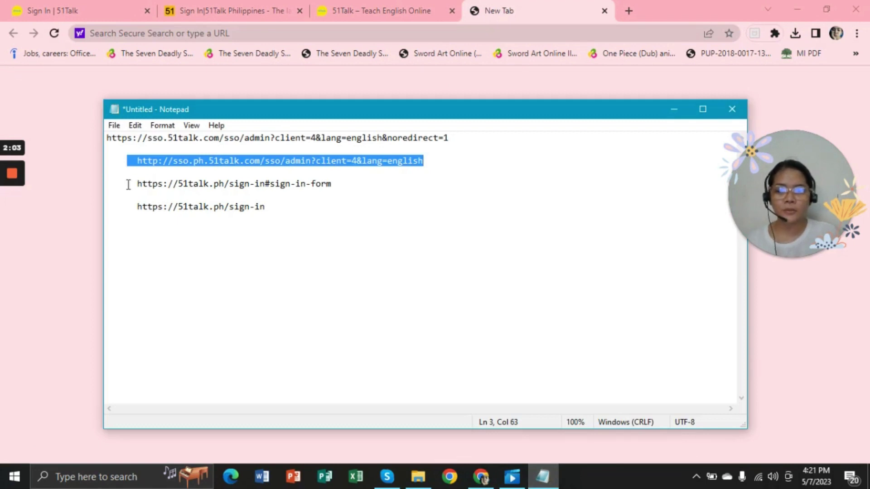
left_click(128, 185)
left_click_drag(128, 185, 354, 187)
key("ctrl+c")
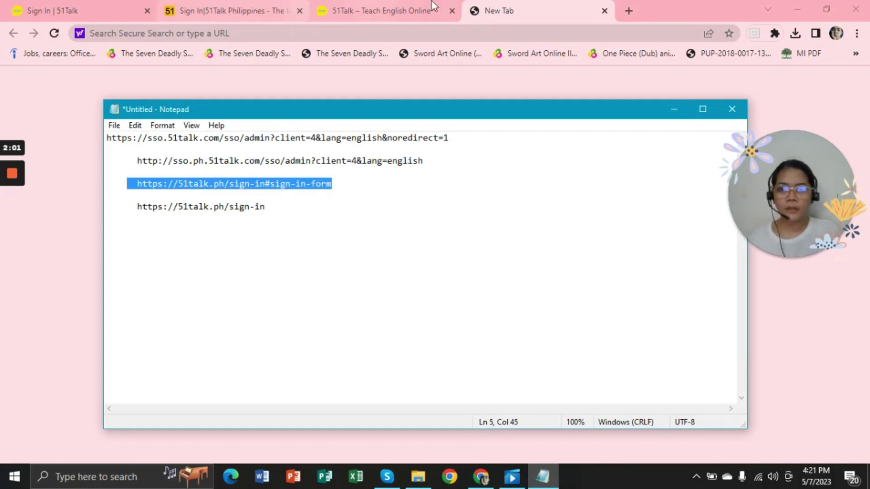
left_click(670, 110)
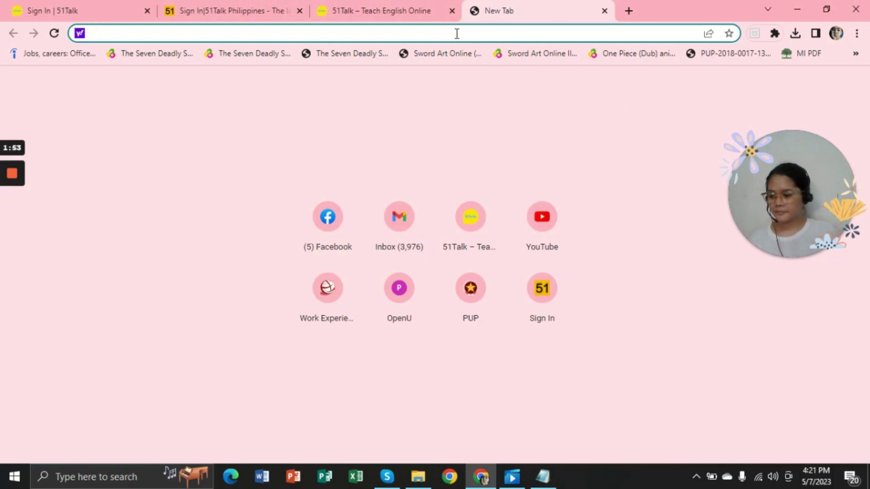
key("ctrl+v")
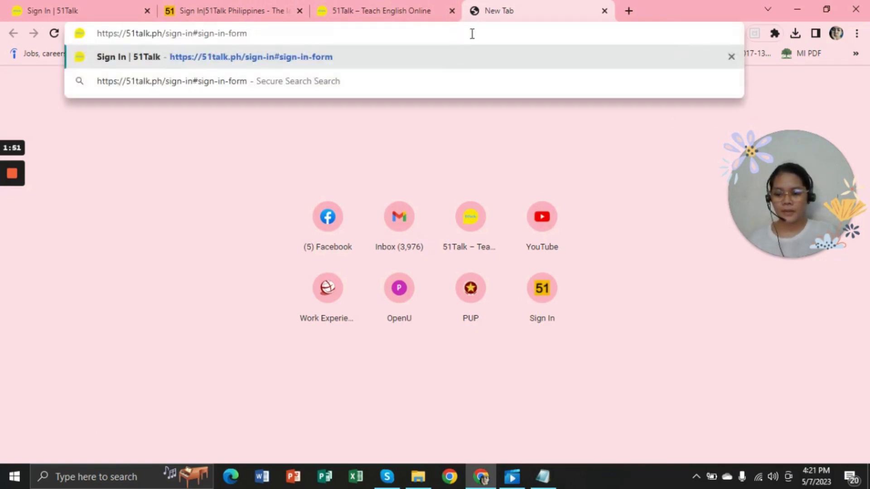
key("Return")
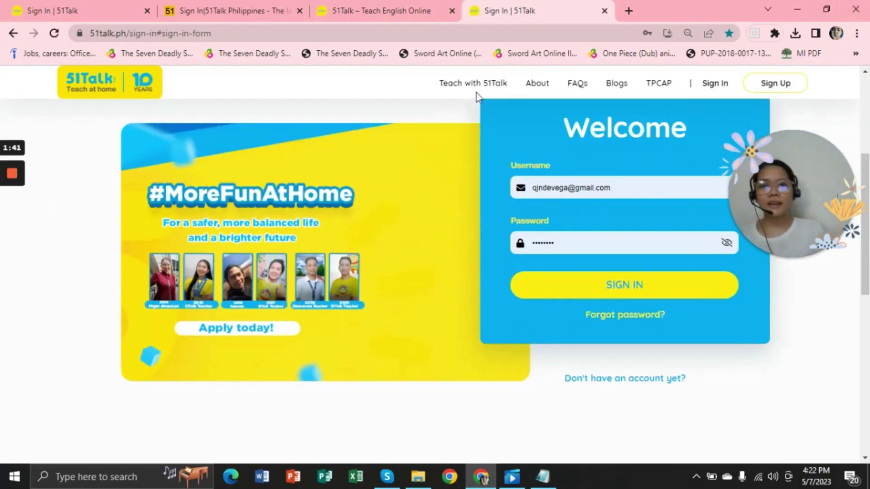
scroll(319, 292, "up", 1)
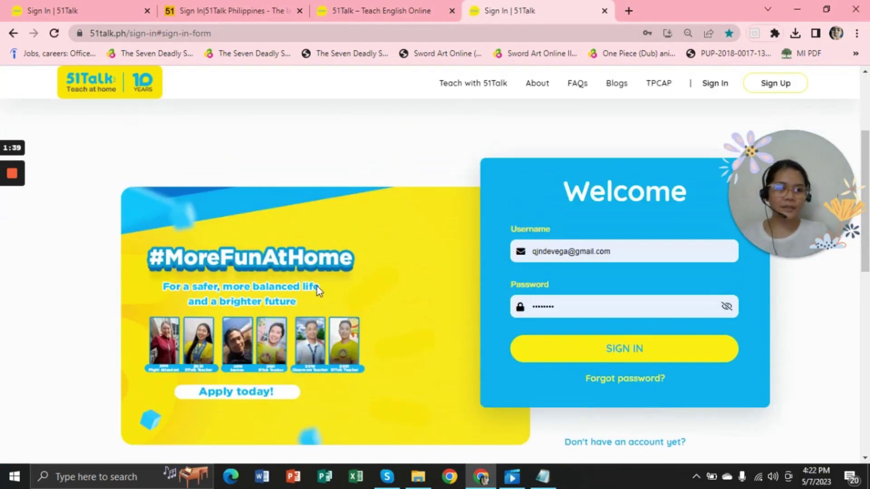
left_click(629, 10)
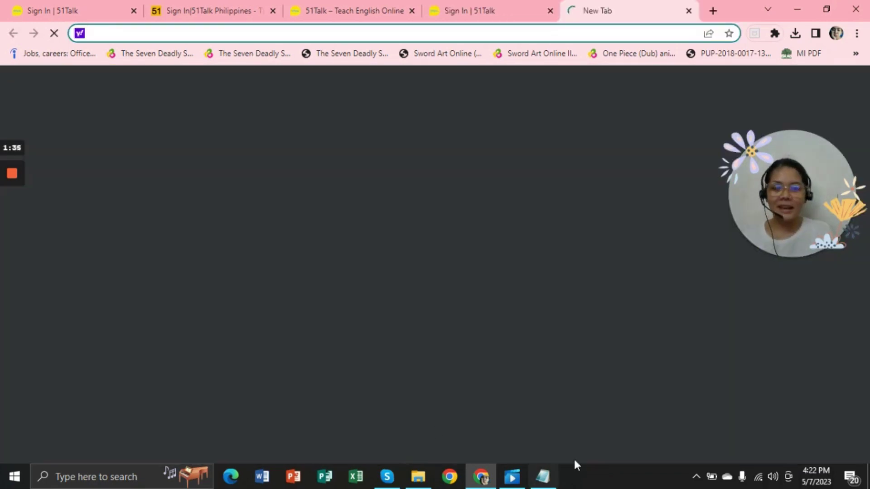
left_click(543, 475)
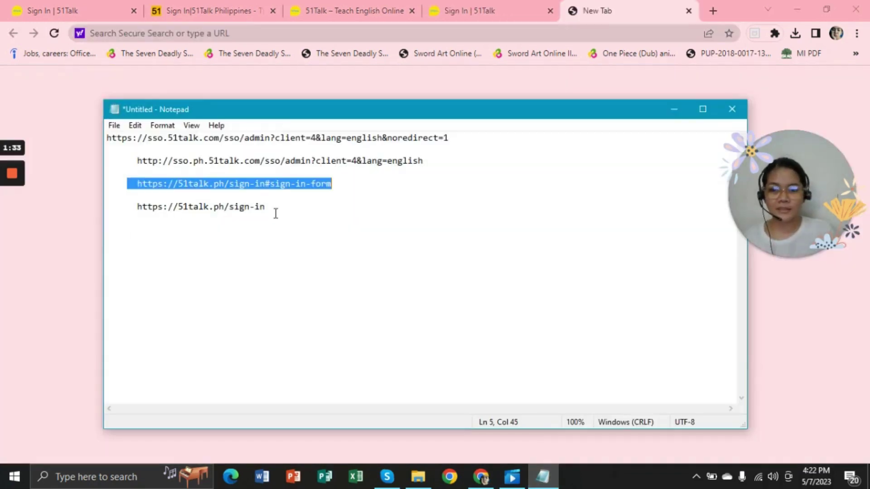
left_click_drag(274, 213, 138, 211)
key("ctrl+c")
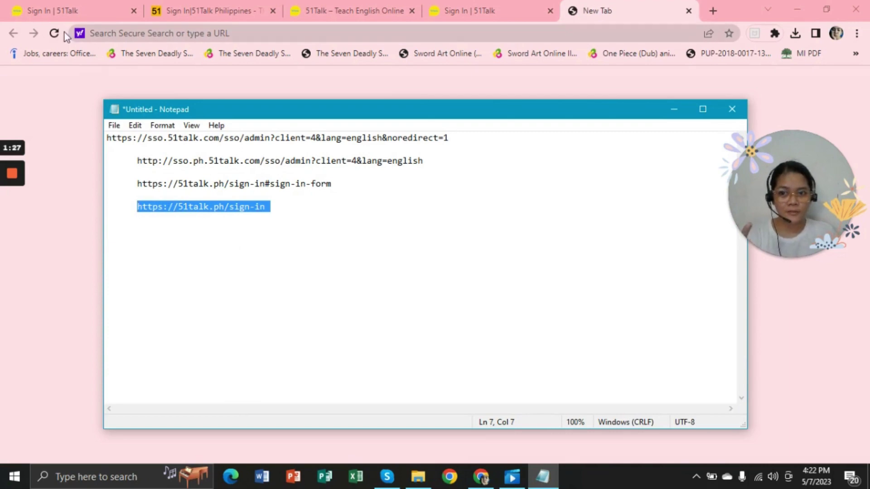
mouse_move(6, 185)
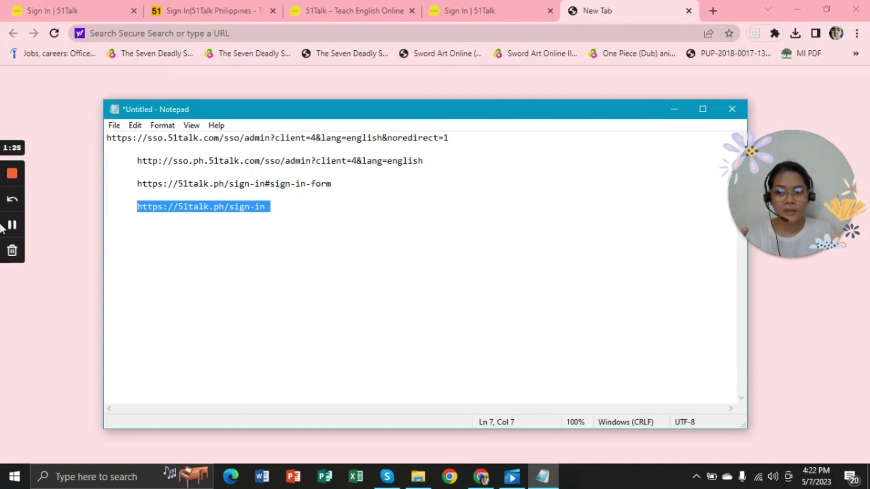
mouse_move(18, 12)
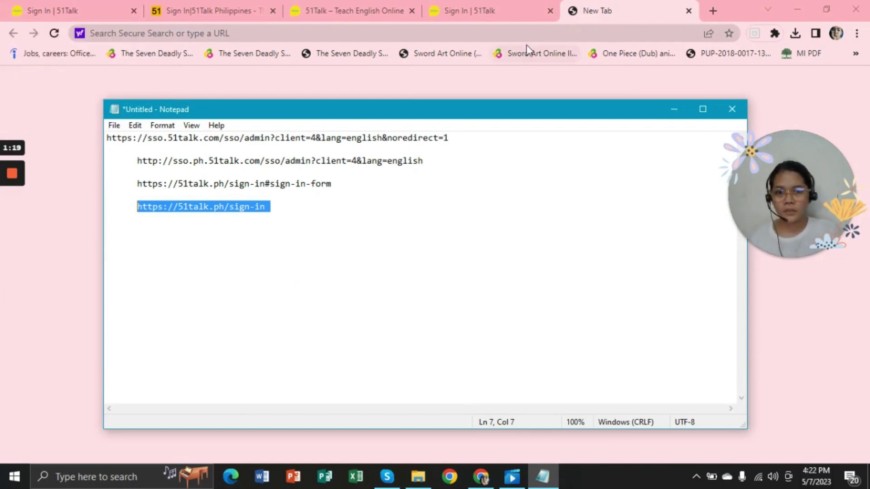
left_click(526, 34)
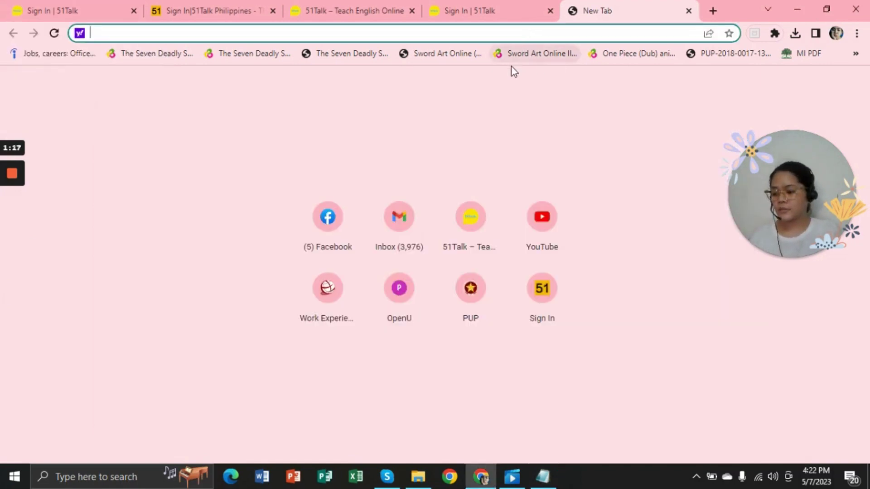
key("ctrl+v")
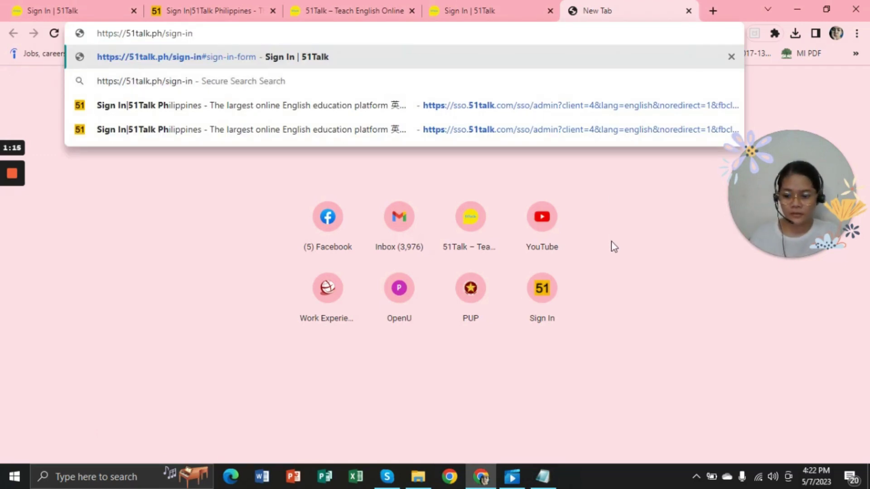
key("Return")
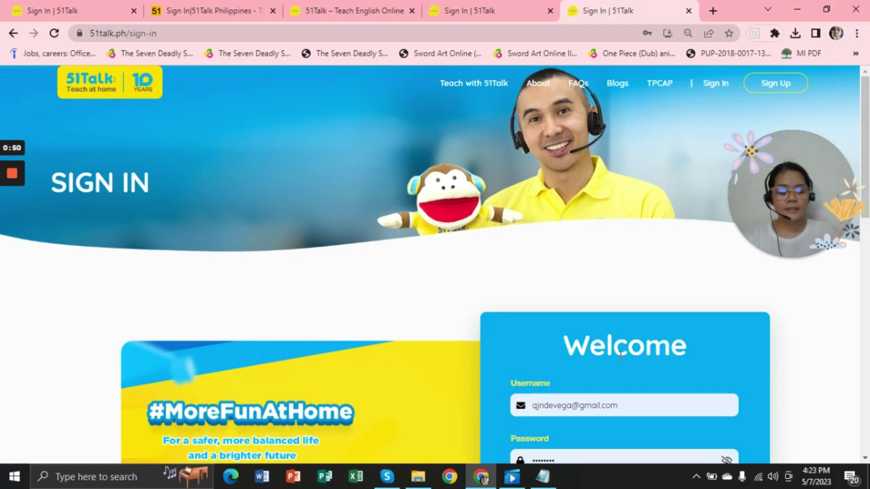
scroll(594, 354, "down", 3)
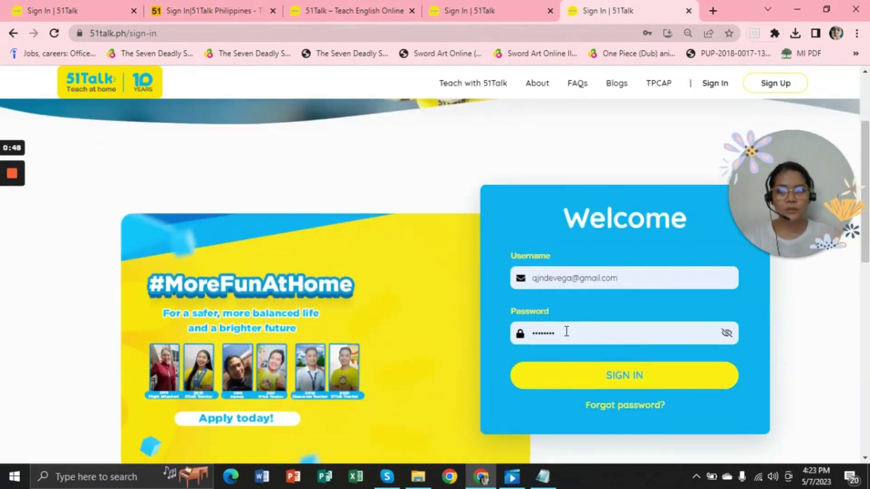